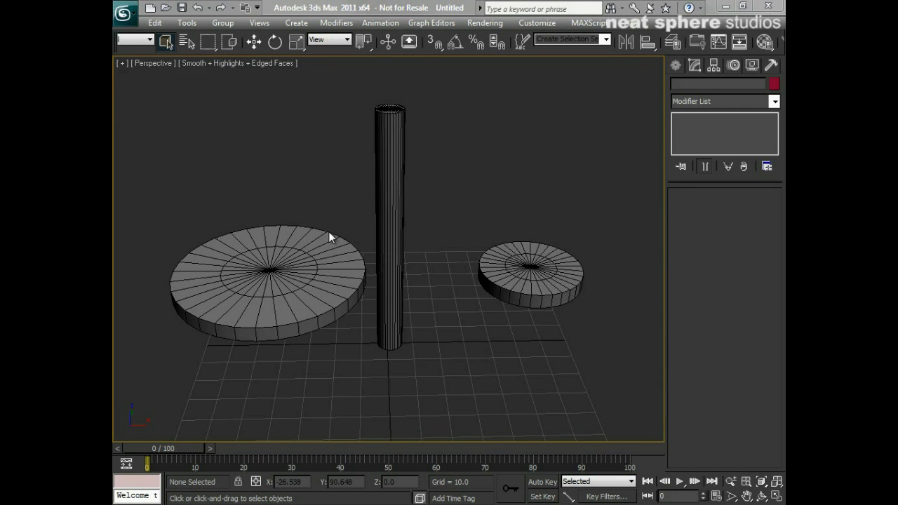
- Turn on 3D snapping and check in the snap settings that only Vertex is enabled
alt+middle_drag(341, 218, 337, 238)
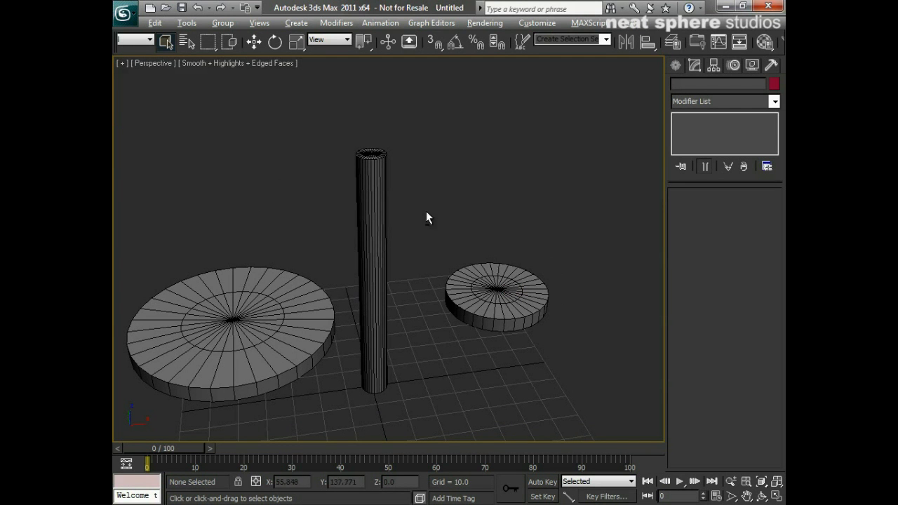
alt+middle_drag(426, 218, 400, 235)
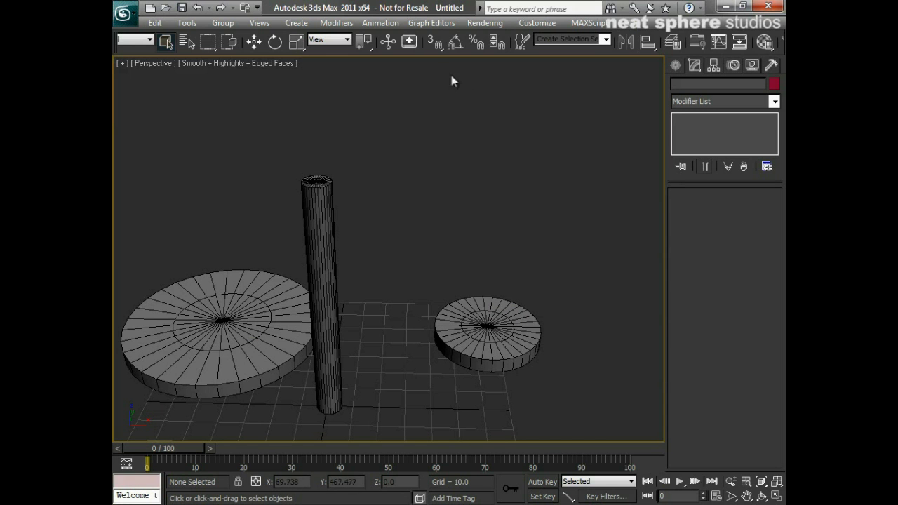
right_click(433, 44)
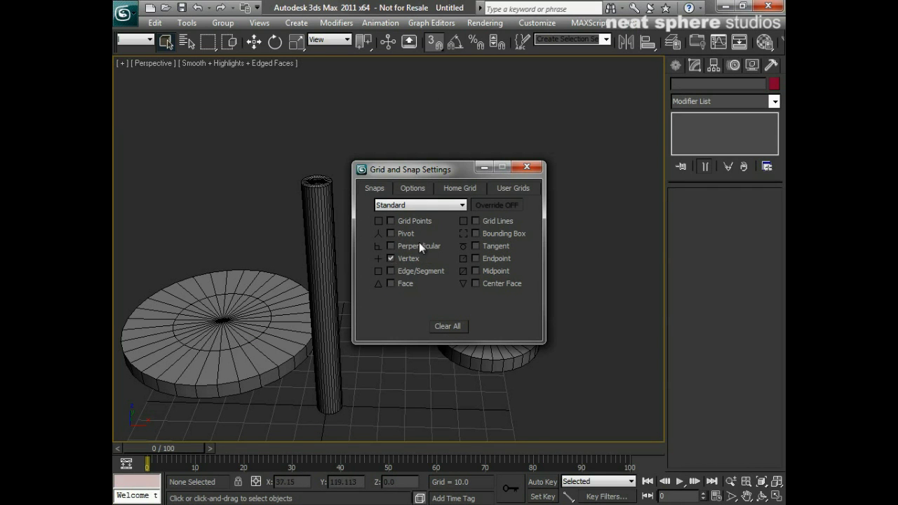
click(526, 169)
- Move the leg by its upper centre vertex in wireframe display, snapping it to a rim vertex on the base's upper face
middle_drag(481, 317, 439, 301)
key(alt+z)
drag(349, 346, 350, 335)
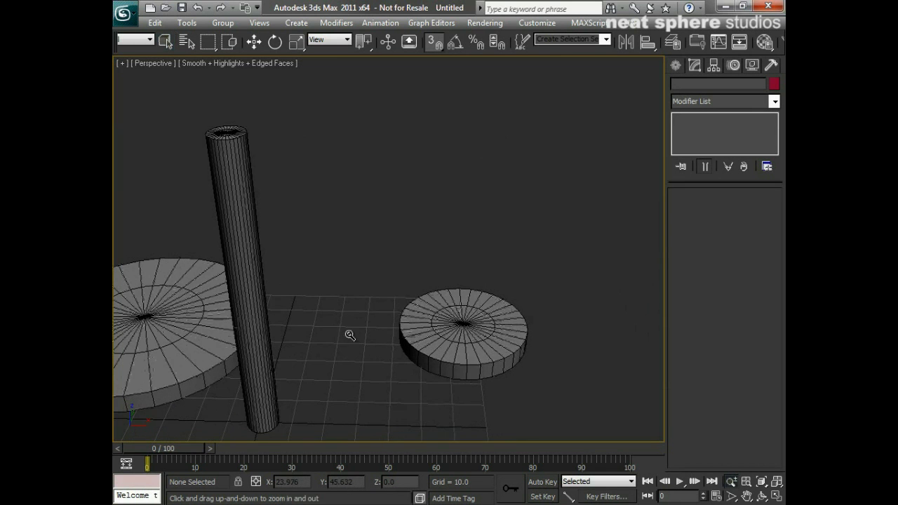
middle_drag(350, 335, 358, 318)
click(256, 43)
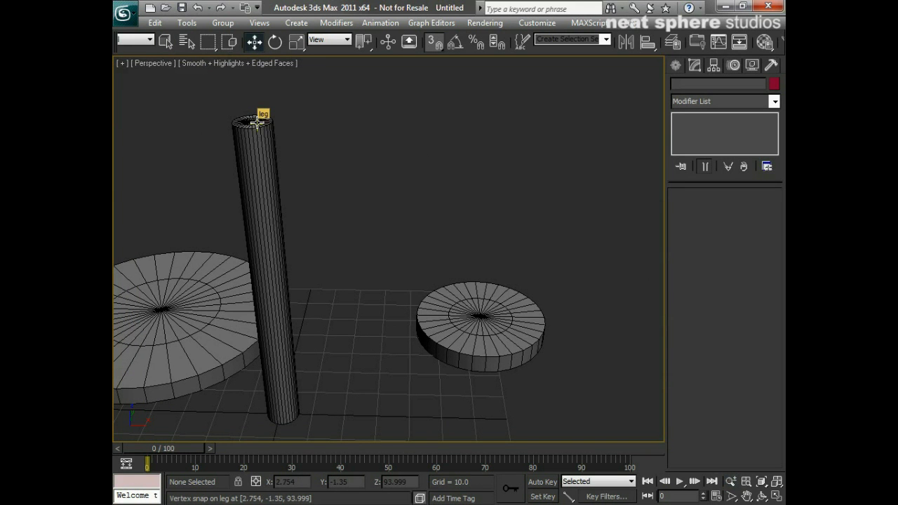
key(F3)
alt+middle_drag(287, 132, 301, 176)
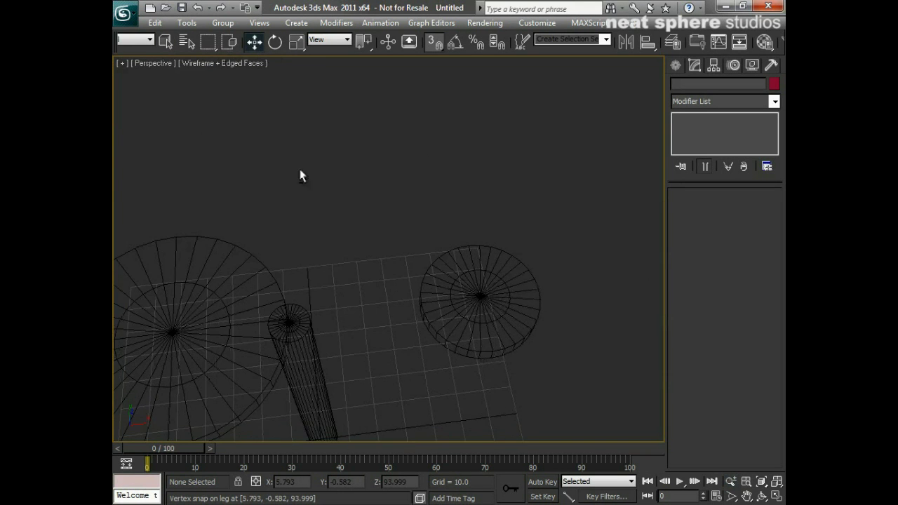
middle_drag(337, 327, 364, 260)
key(alt+z)
drag(358, 263, 342, 235)
ctrl+alt+middle_drag(343, 235, 337, 222)
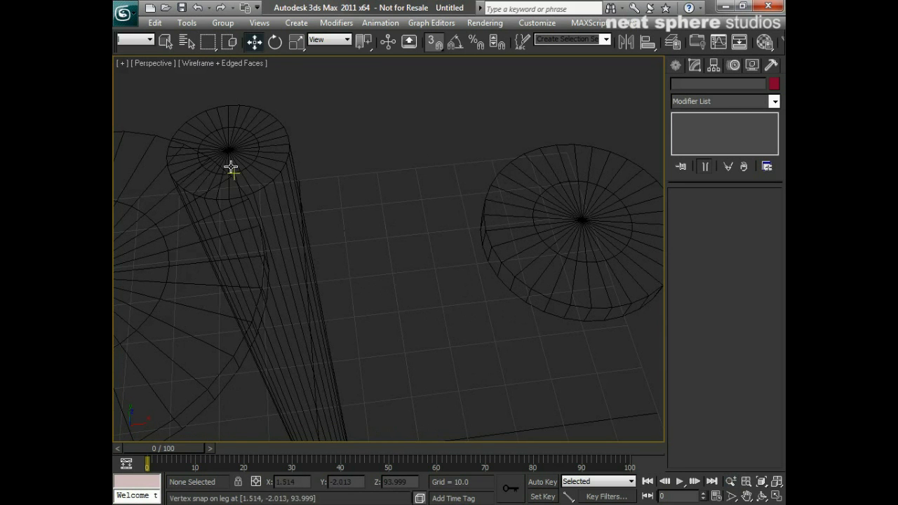
drag(226, 149, 501, 262)
- Snap the leg's bottom centre vertex onto the centre of the base's upper face and return to shaded display
alt+middle_drag(554, 340, 390, 307)
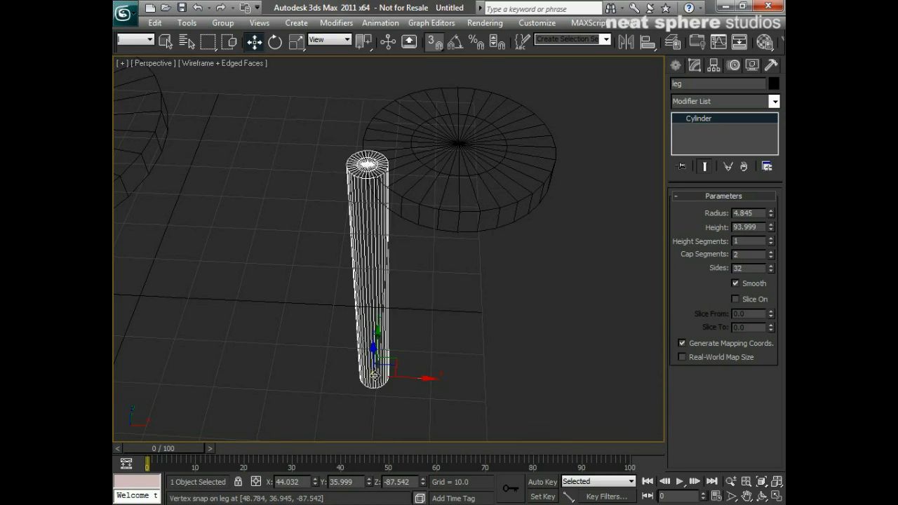
drag(374, 376, 463, 145)
alt+middle_drag(529, 161, 400, 221)
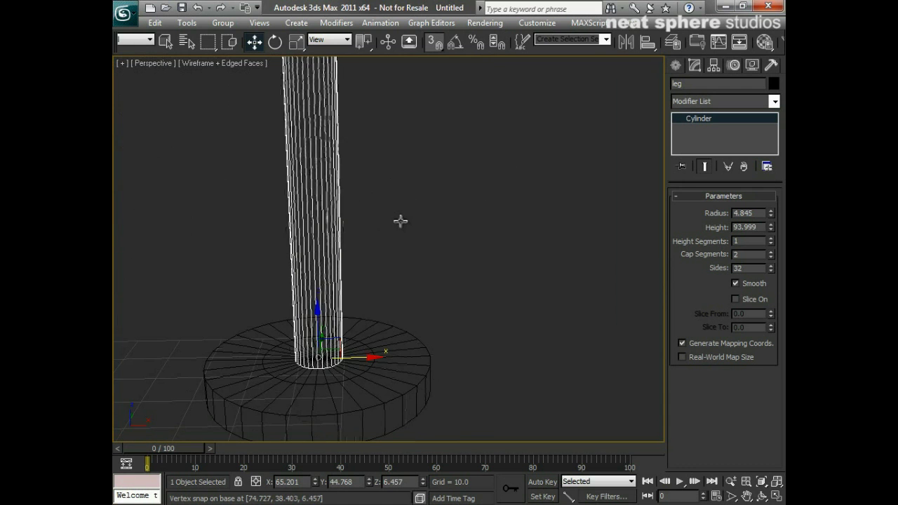
key(F3)
- Turn snapping off and move the leg freely away from the base
key(alt+z)
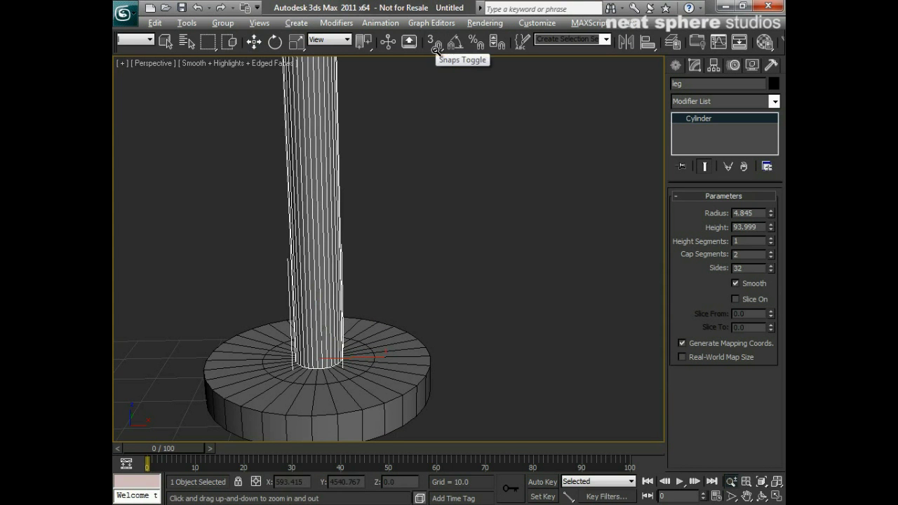
key(w)
drag(362, 355, 422, 346)
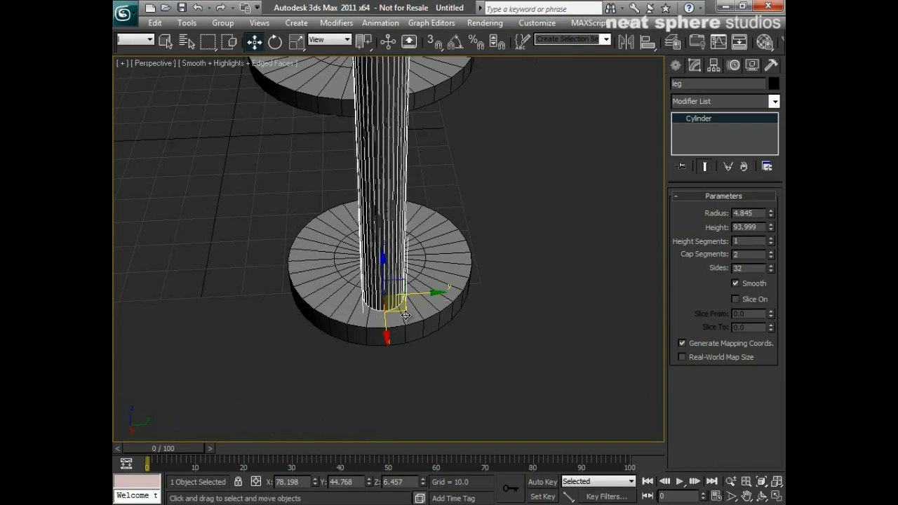
drag(393, 298, 390, 178)
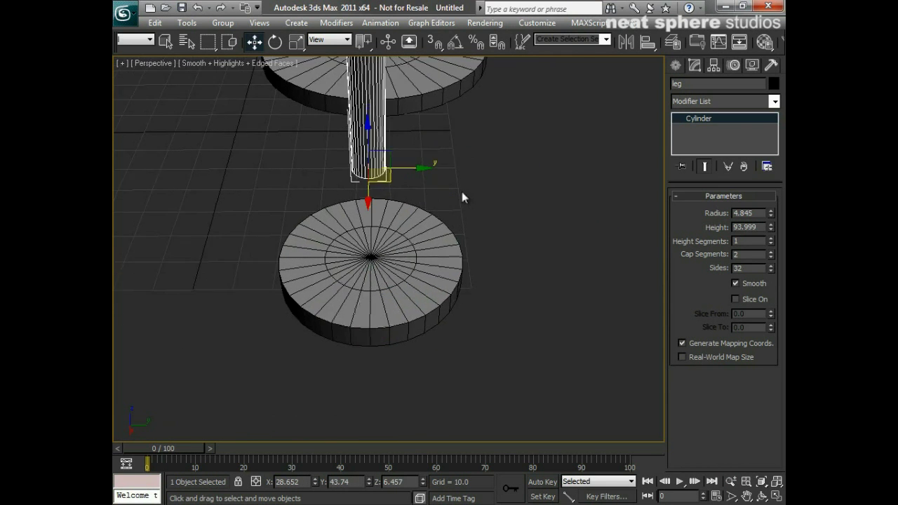
alt+middle_drag(462, 192, 603, 193)
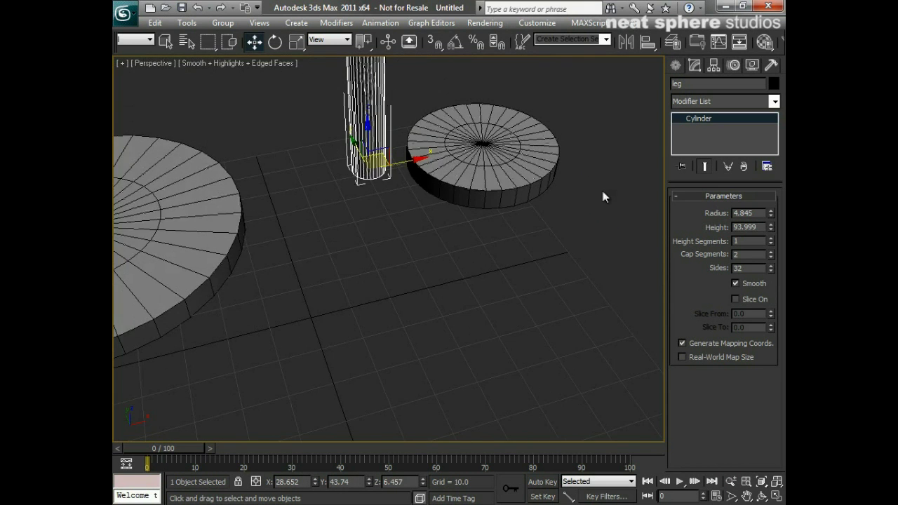
- Turn snapping back on and move the leg by its bottom centre vertex onto the base's centre vertex
key(s)
middle_drag(461, 207, 348, 325)
scroll(287, 316, up, 2)
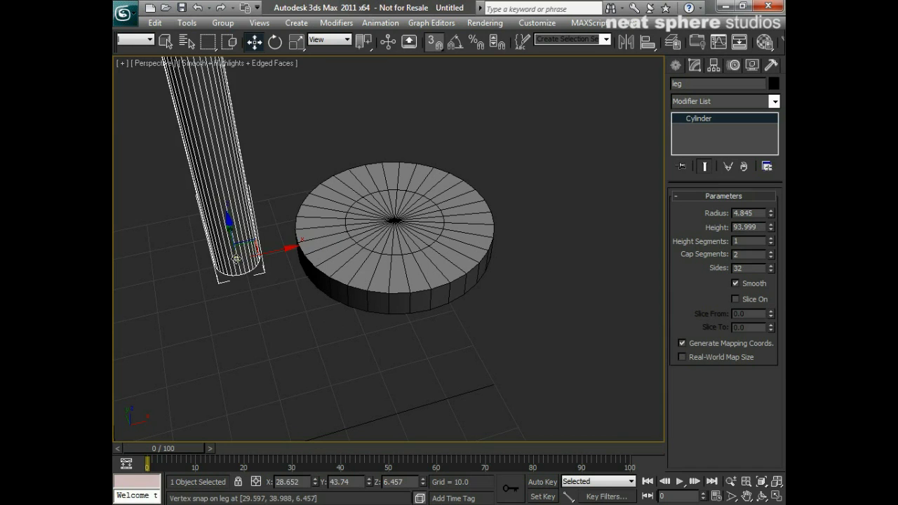
drag(236, 259, 394, 220)
key(alt+z)
drag(475, 174, 483, 326)
alt+middle_drag(489, 298, 435, 358)
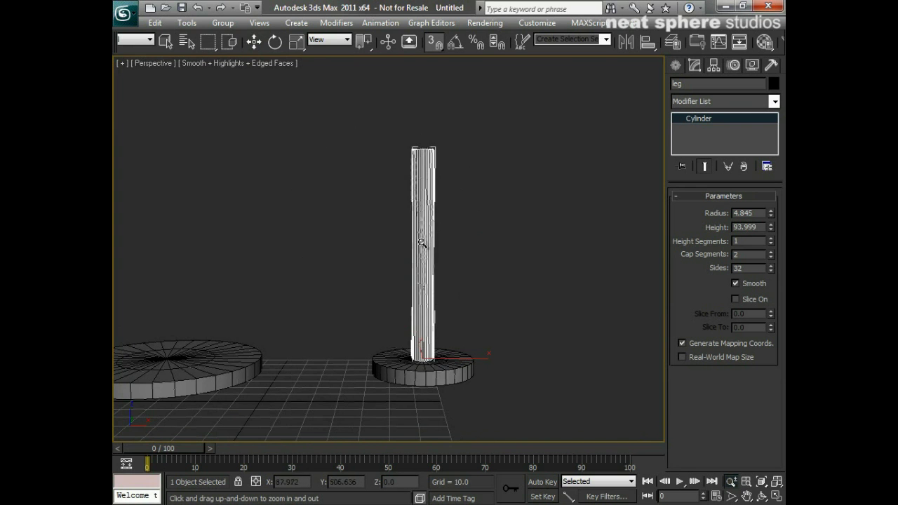
- Examine in the Perspective and enlarged Left views how the leg's bottom end meets the base's upper face
alt+middle_drag(425, 245, 453, 358)
key(w)
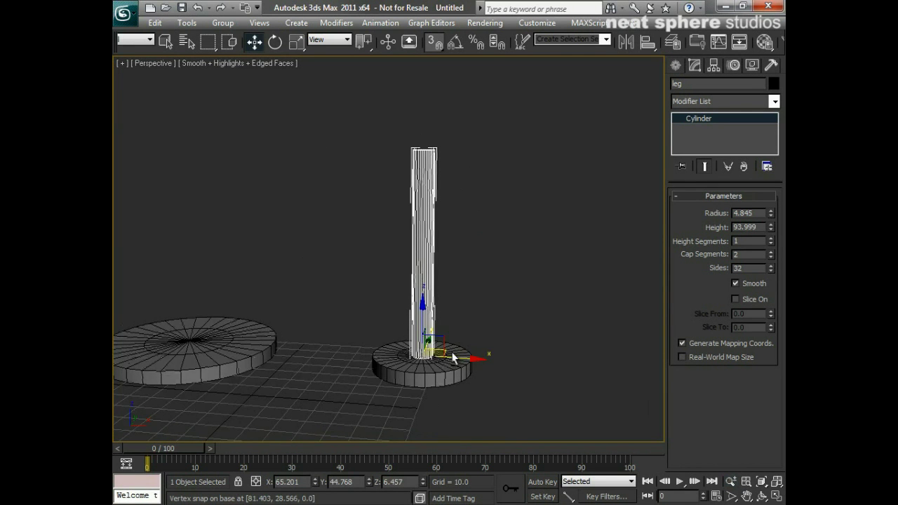
key(alt+w)
scroll(451, 357, up, 3)
middle_drag(223, 371, 275, 369)
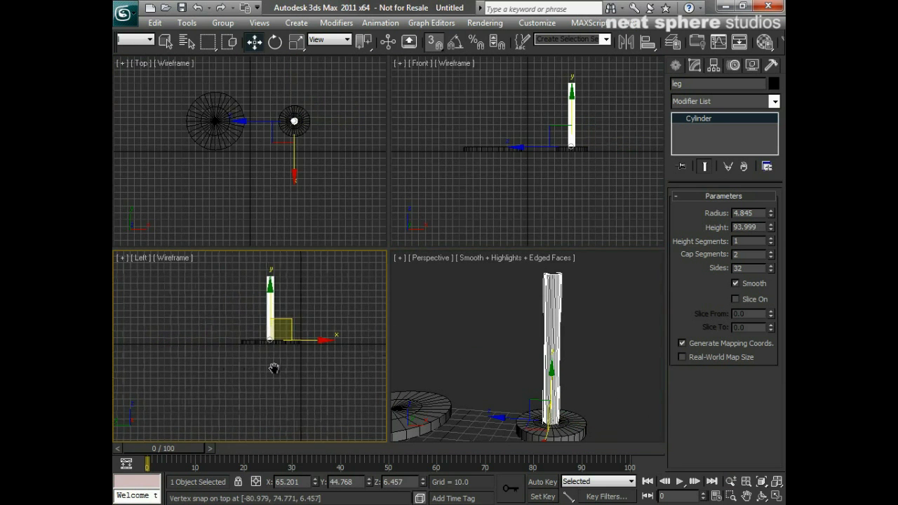
key(alt+z)
drag(296, 364, 344, 327)
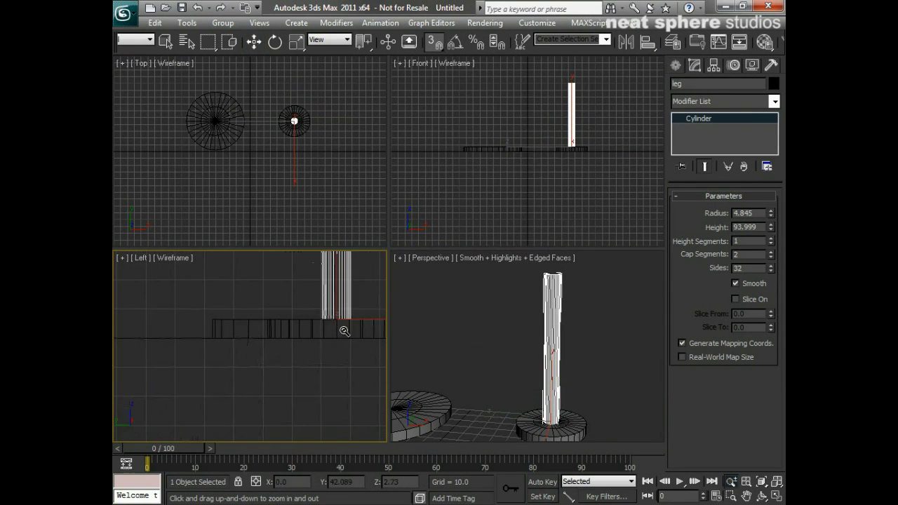
middle_drag(345, 327, 242, 373)
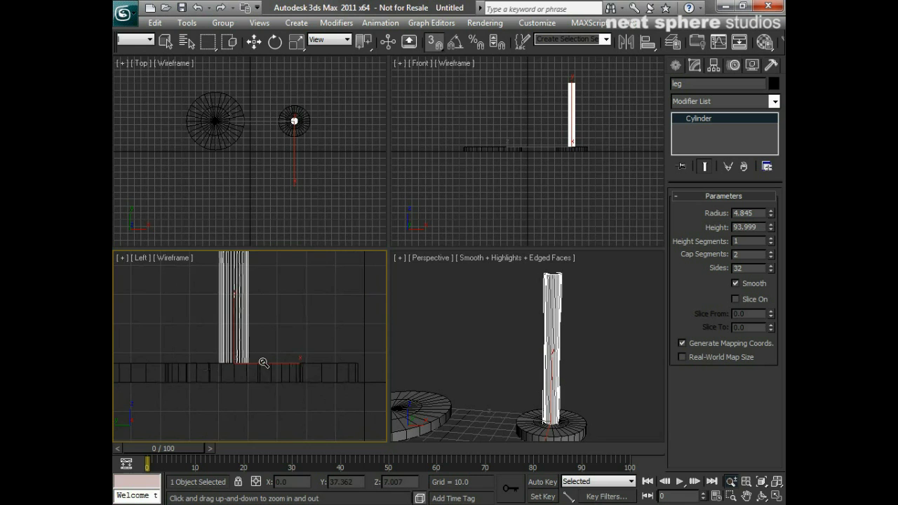
click(497, 363)
key(alt+w)
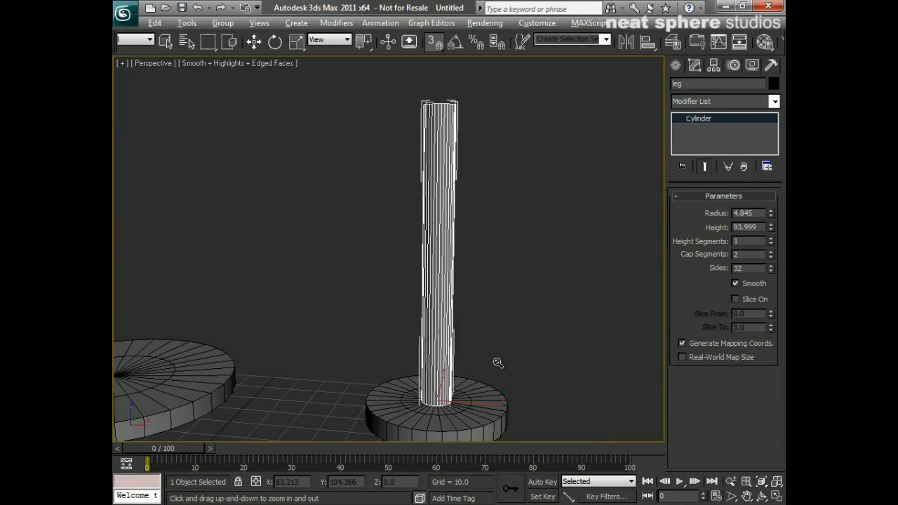
- Move the tabletop disc by its upper-face centre vertex in wireframe display, snapping it to the centre of the leg's upper end
drag(370, 193, 371, 291)
scroll(355, 285, up, 5)
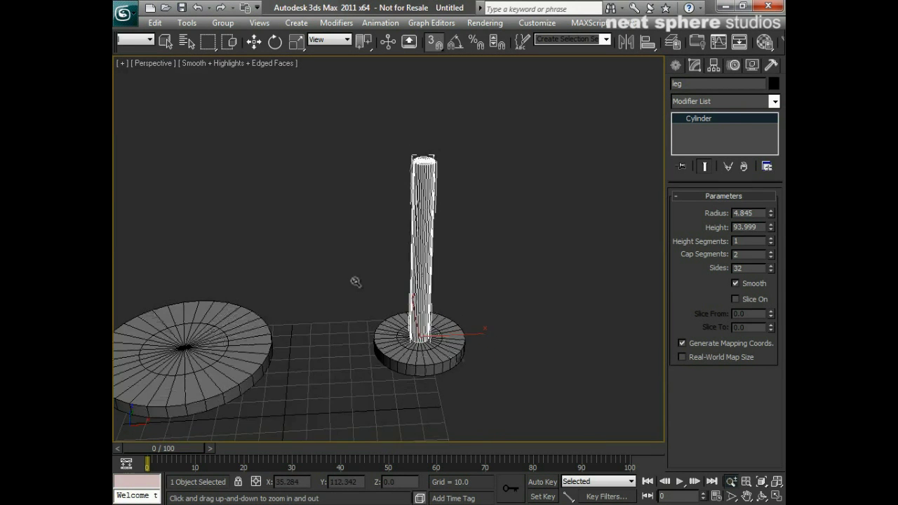
key(w)
key(s)
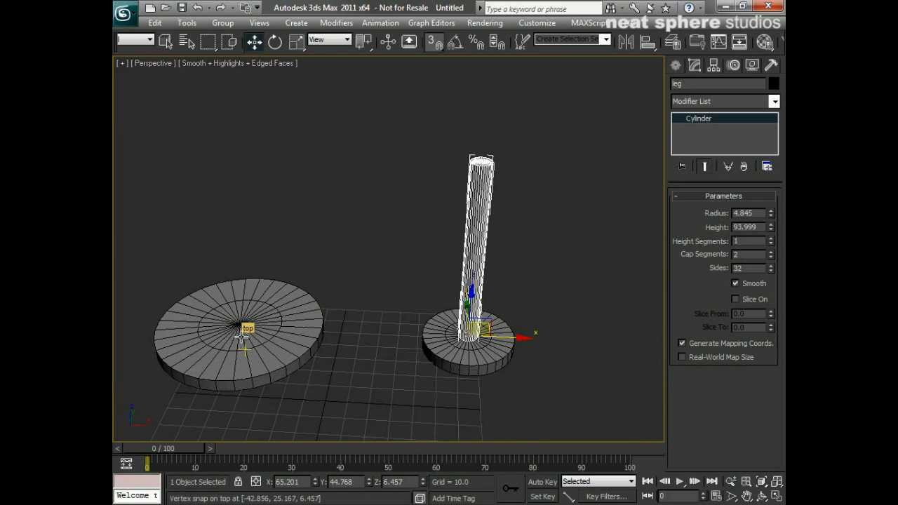
key(F3)
alt+middle_drag(277, 334, 284, 299)
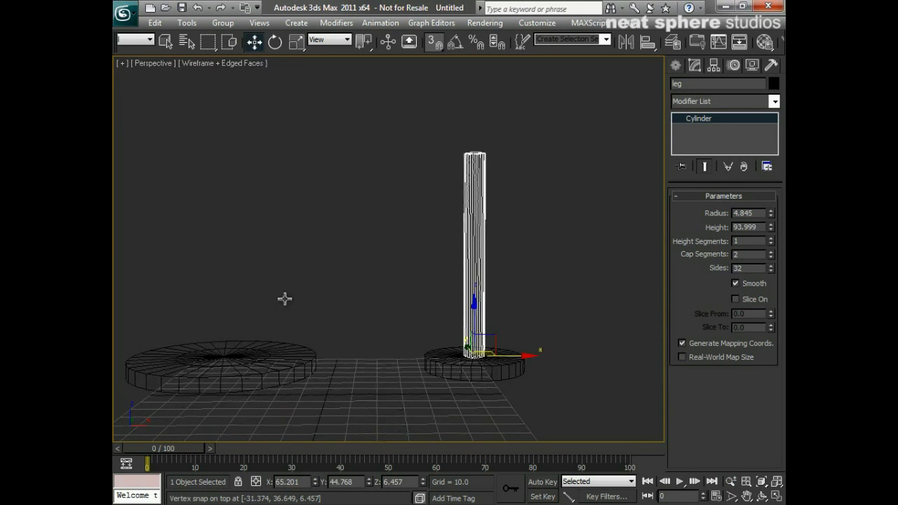
alt+middle_drag(220, 371, 243, 361)
click(234, 341)
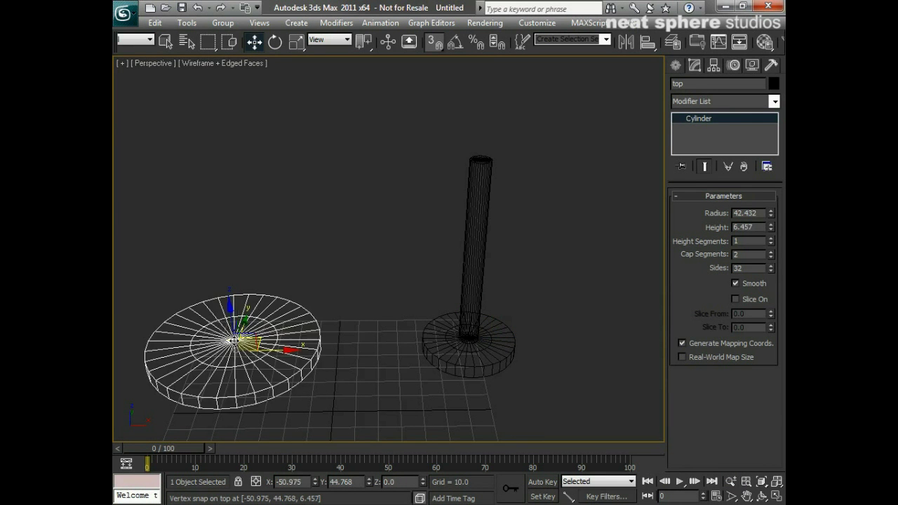
drag(235, 342, 478, 161)
alt+middle_drag(551, 195, 475, 302)
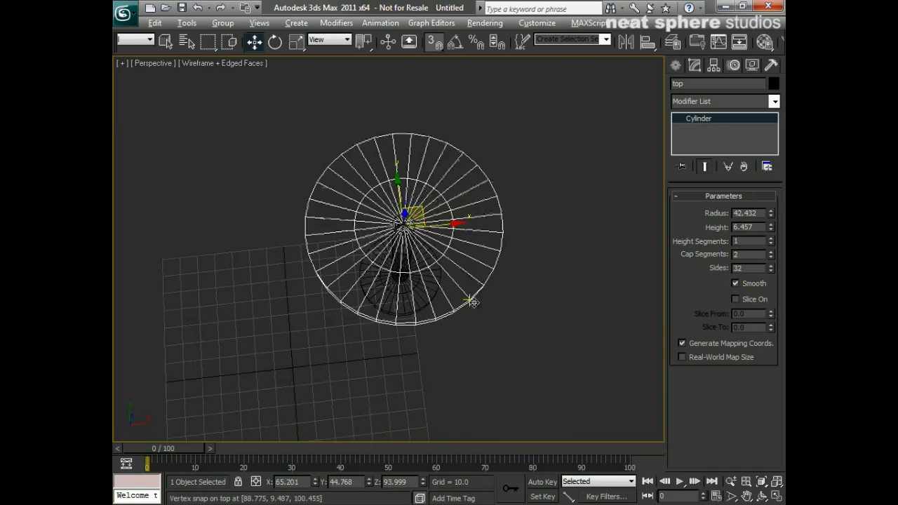
- Reposition the tabletop by its underside centre vertex, snapping it to the centre of the leg's upper end
key(alt+z)
drag(474, 302, 465, 238)
middle_drag(519, 171, 390, 401)
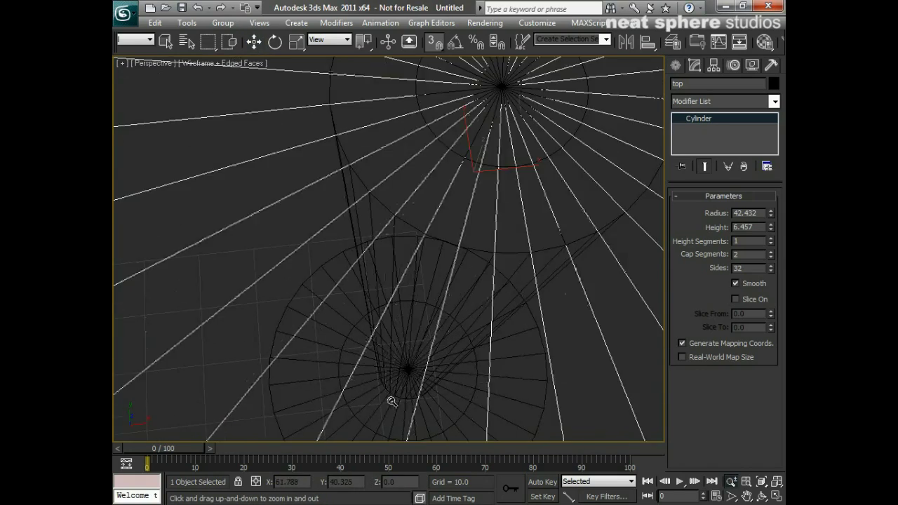
drag(497, 217, 468, 312)
key(F3)
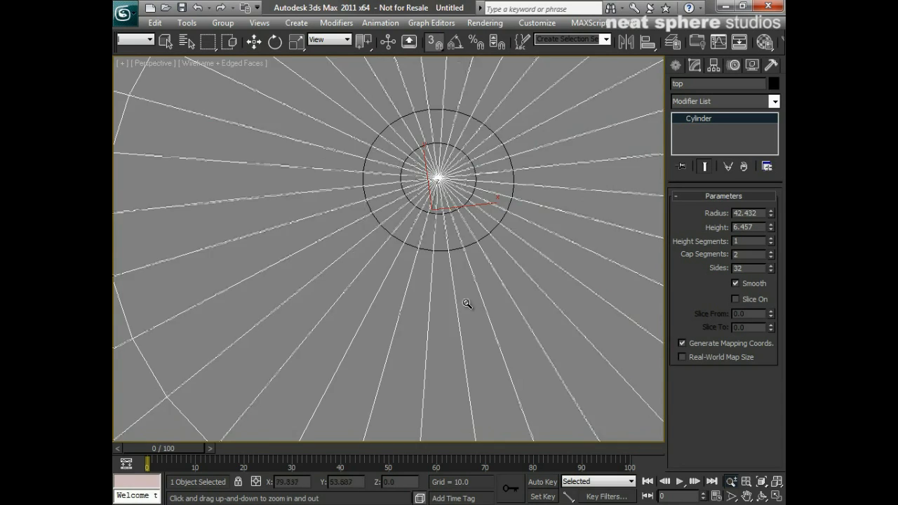
mouse_move(457, 260)
alt+middle_down()
mouse_move(467, 201)
mouse_move(460, 182)
mouse_move(501, 240)
mouse_move(495, 182)
alt+middle_up()
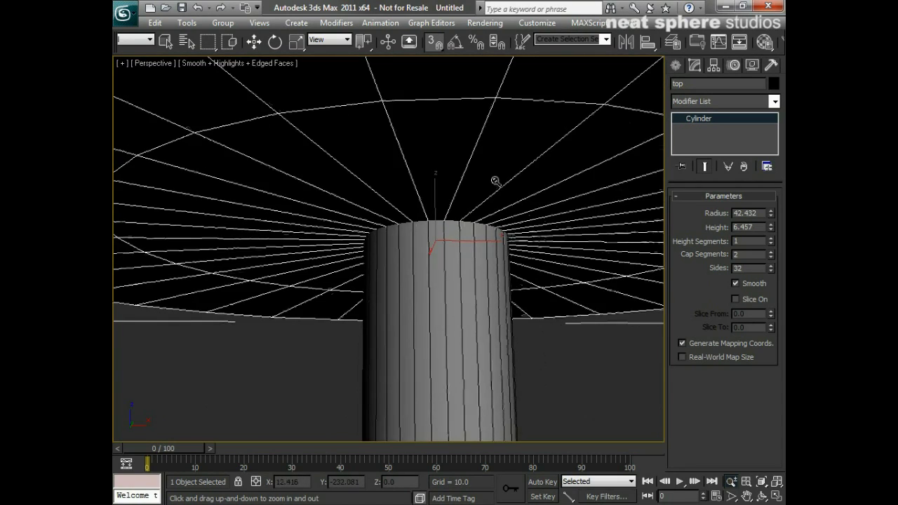
key(F3)
key(w)
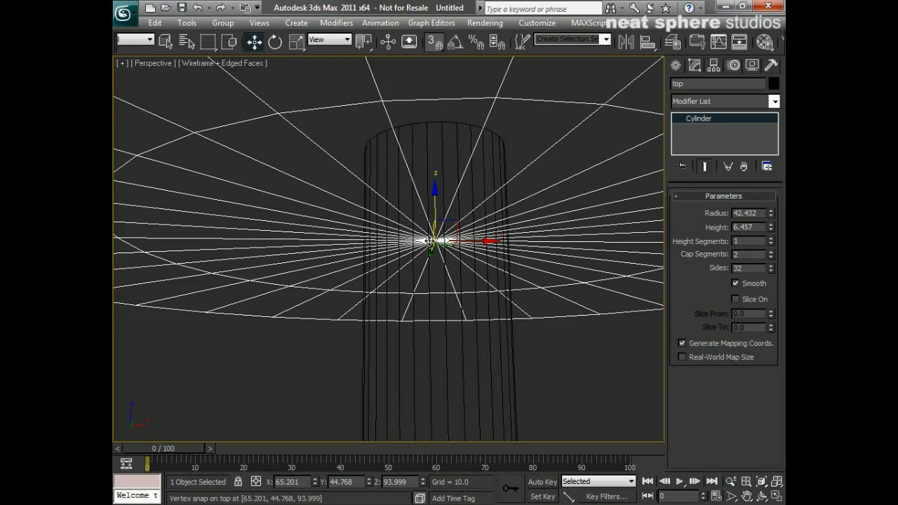
drag(433, 241, 438, 120)
alt+middle_drag(485, 126, 467, 268)
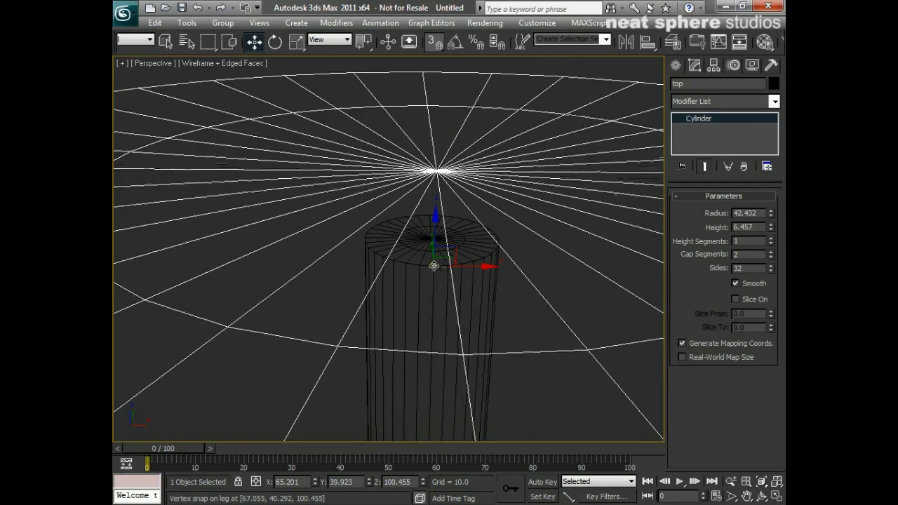
drag(433, 266, 436, 241)
- Examine the assembled table in shaded display from several angles, checking the joints between tabletop, leg and base
key(alt+z)
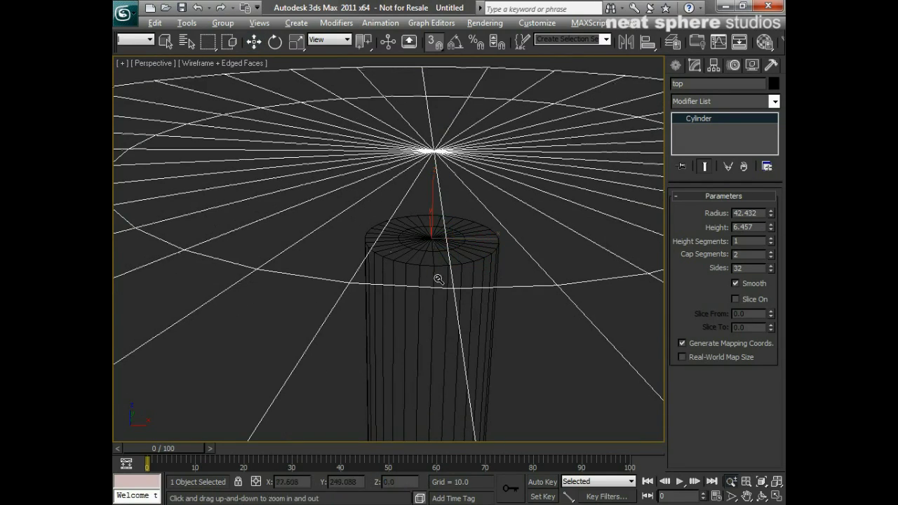
drag(461, 146, 467, 258)
mouse_move(464, 211)
alt+middle_down()
mouse_move(433, 245)
mouse_move(360, 242)
mouse_move(419, 242)
mouse_move(459, 207)
alt+middle_up()
key(F3)
drag(460, 207, 443, 292)
alt+middle_drag(476, 268, 430, 298)
key(w)
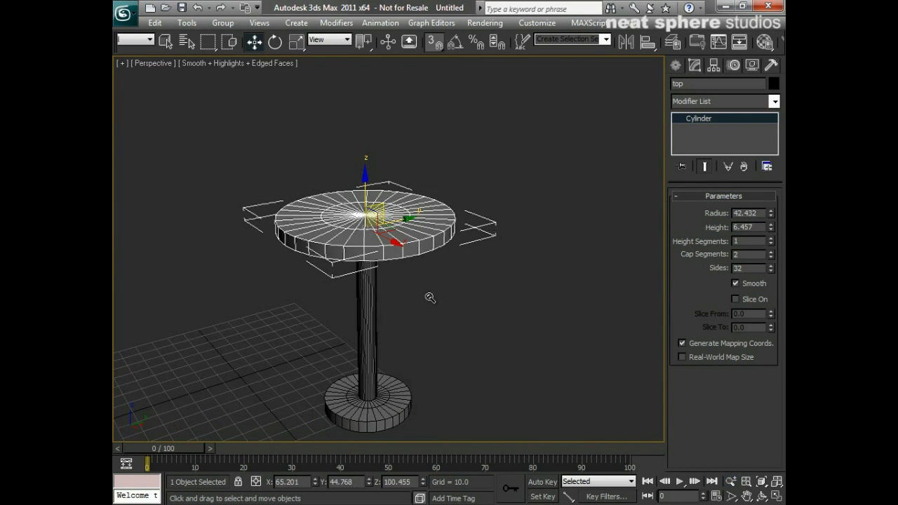
key(q)
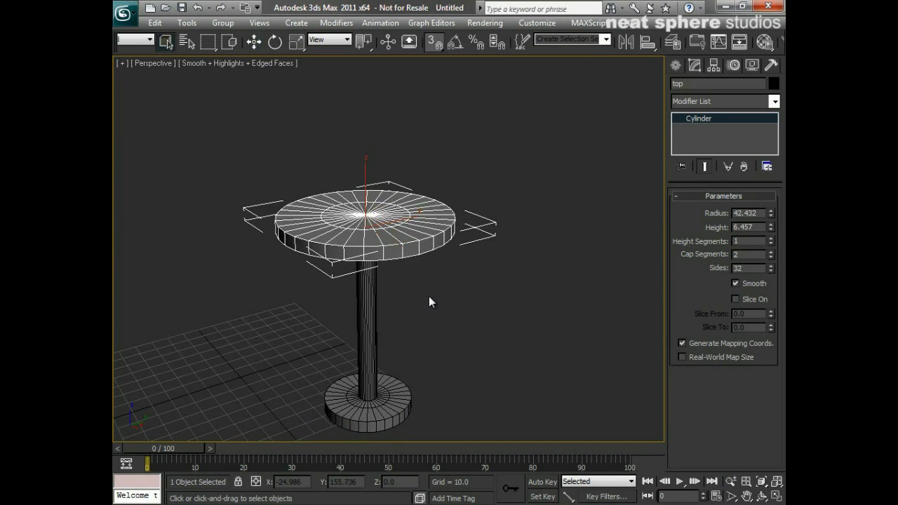
alt+middle_drag(454, 321, 367, 287)
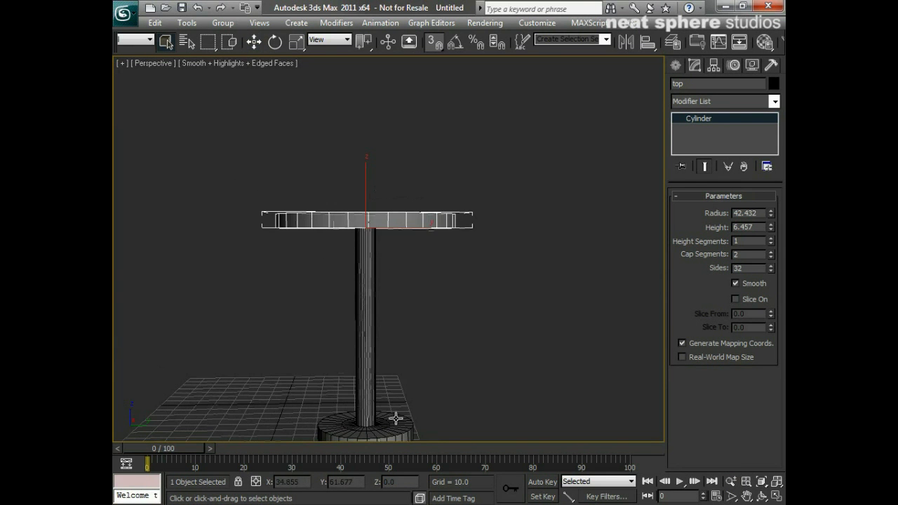
middle_drag(396, 419, 447, 387)
alt+middle_drag(472, 340, 467, 366)
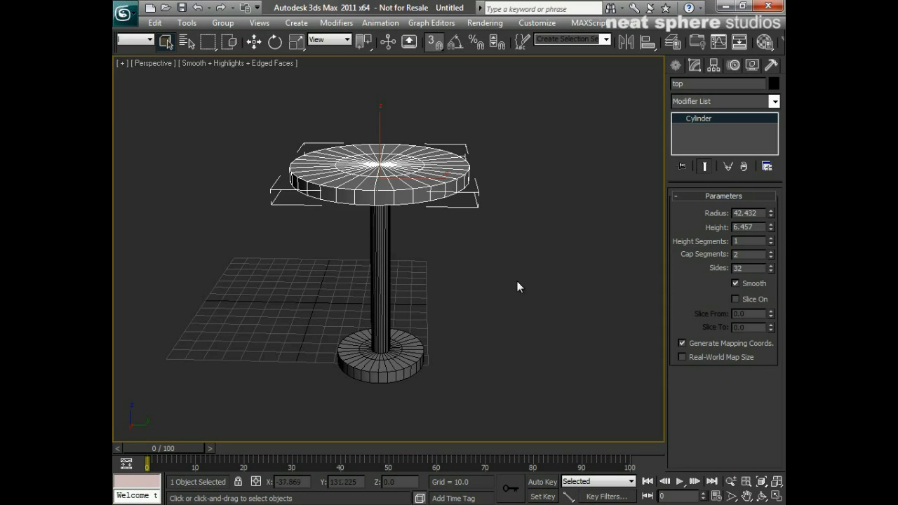
- Change the active snap type from Vertex to Grid Points
right_click(433, 44)
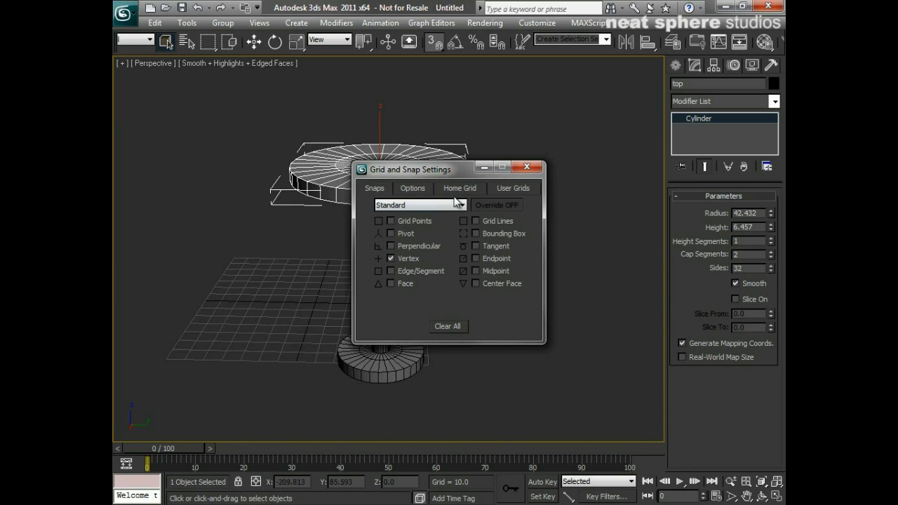
click(393, 258)
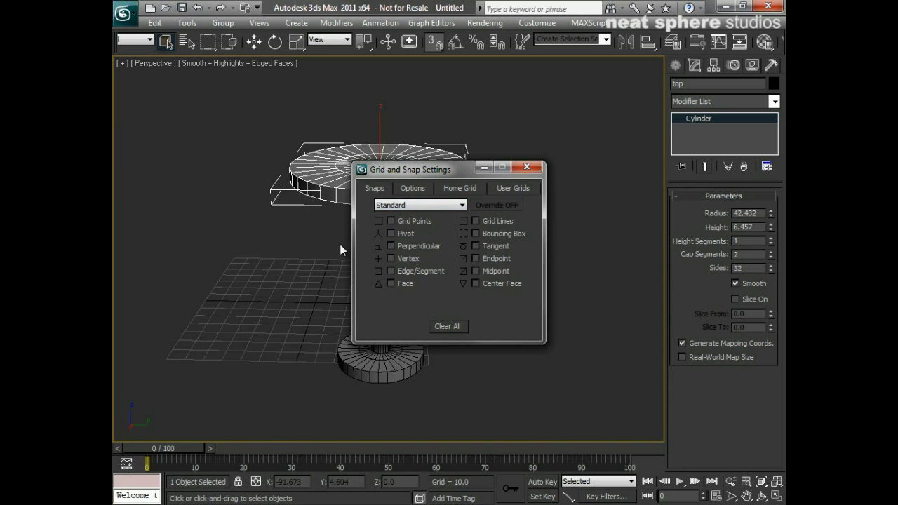
click(391, 221)
click(527, 167)
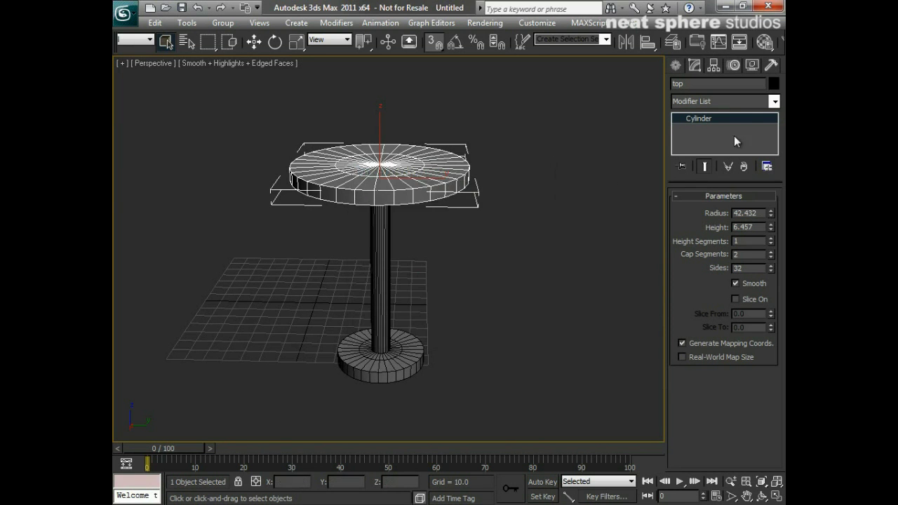
- Create a 70 by 70 plane on the grid, snapping its corners to grid points (-70, -70) and the origin
click(676, 66)
click(751, 204)
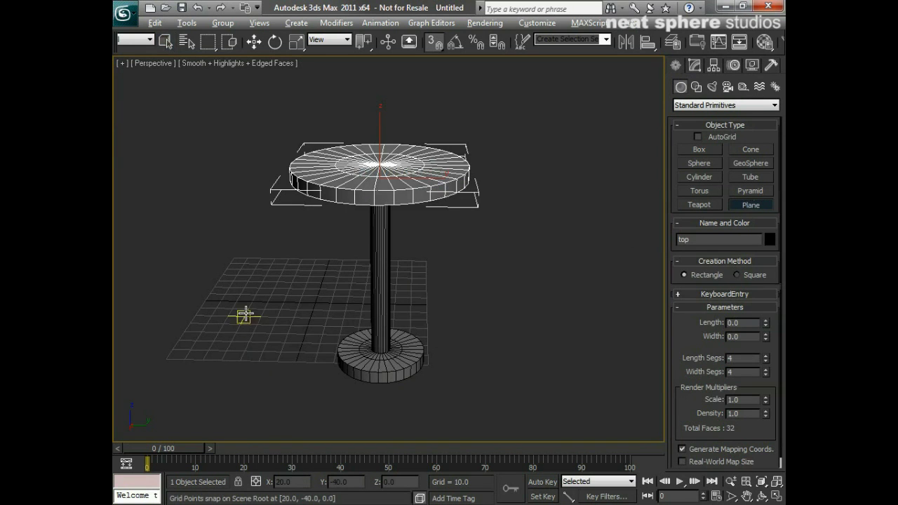
alt+middle_drag(240, 315, 404, 366)
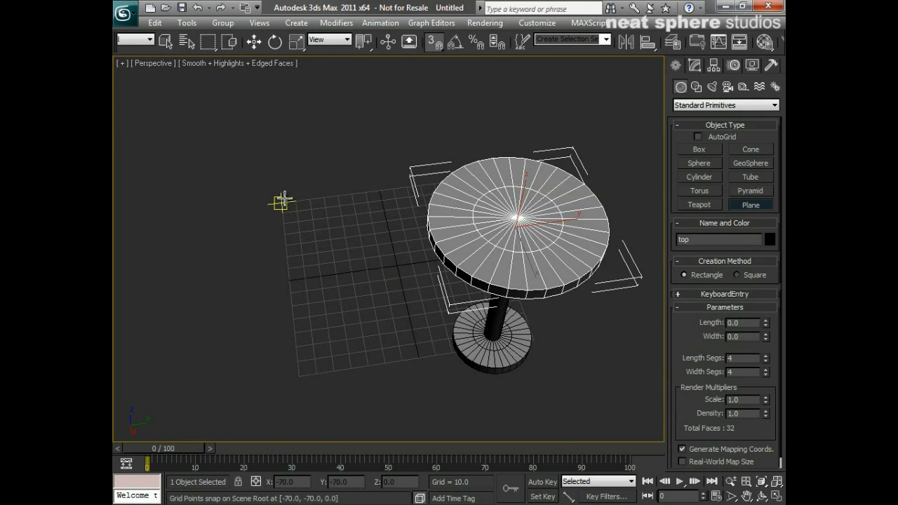
drag(283, 201, 395, 262)
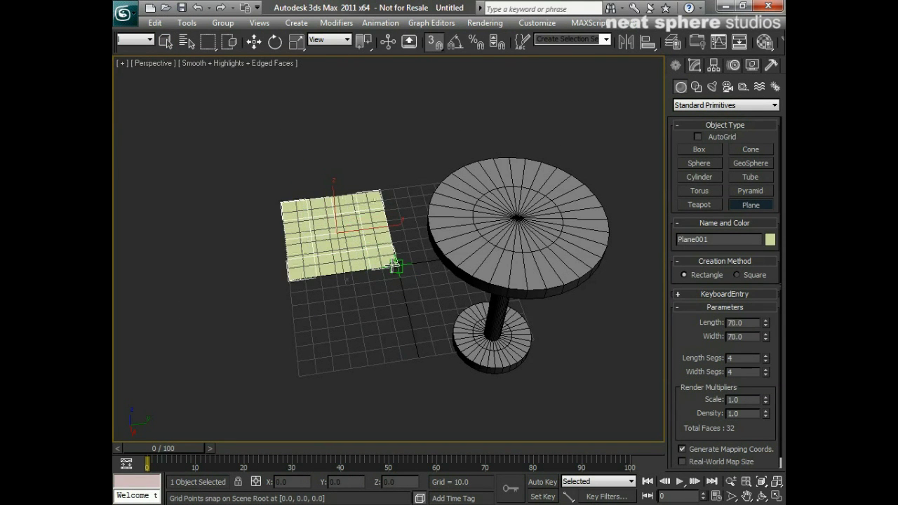
alt+middle_drag(381, 363, 363, 325)
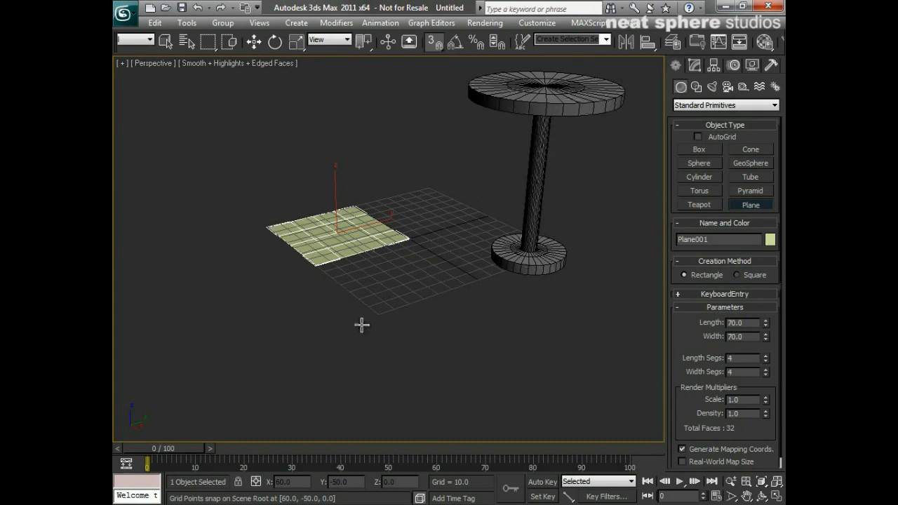
- Create a box 30 long, 30 wide and 60 high on the plane, snapping its footprint to grid points
click(699, 150)
scroll(407, 351, up, 6)
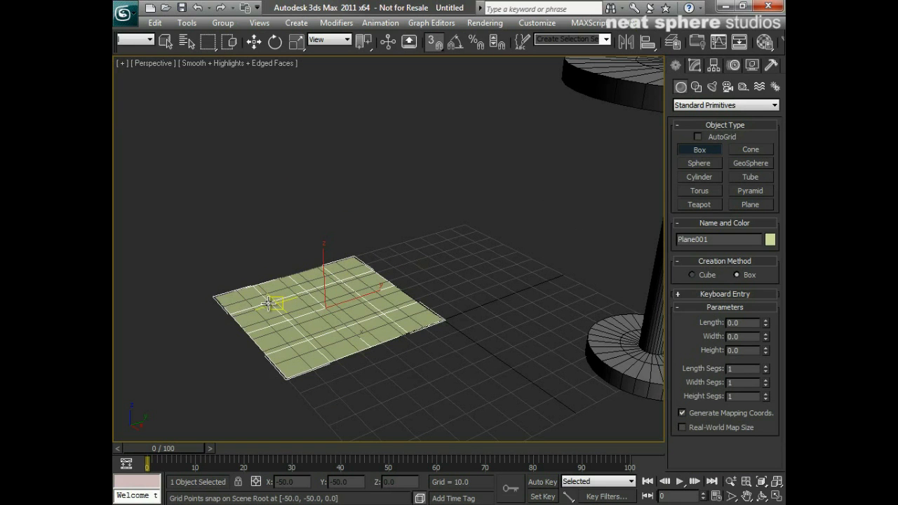
drag(269, 303, 366, 310)
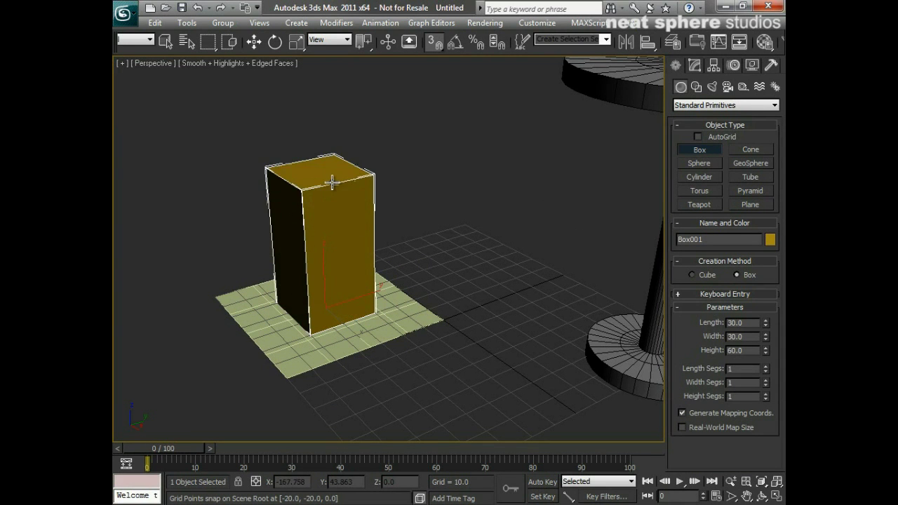
click(330, 185)
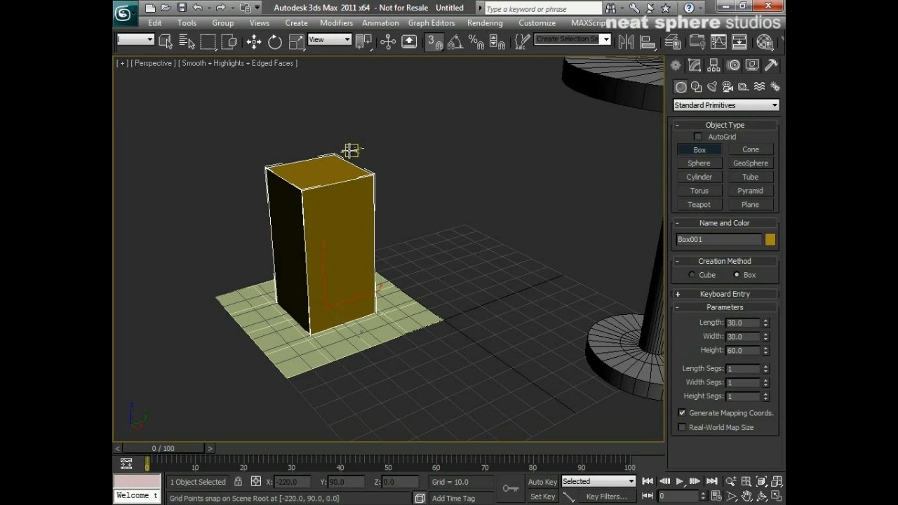
alt+middle_drag(351, 150, 352, 218)
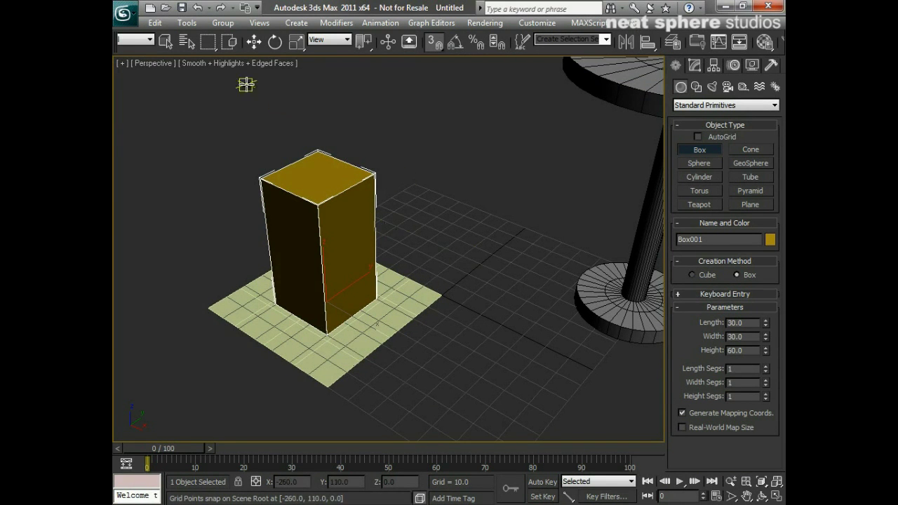
- Copy the box 70 units along Y, placing the duplicate at X -35, Y 35 beside the plane
click(255, 43)
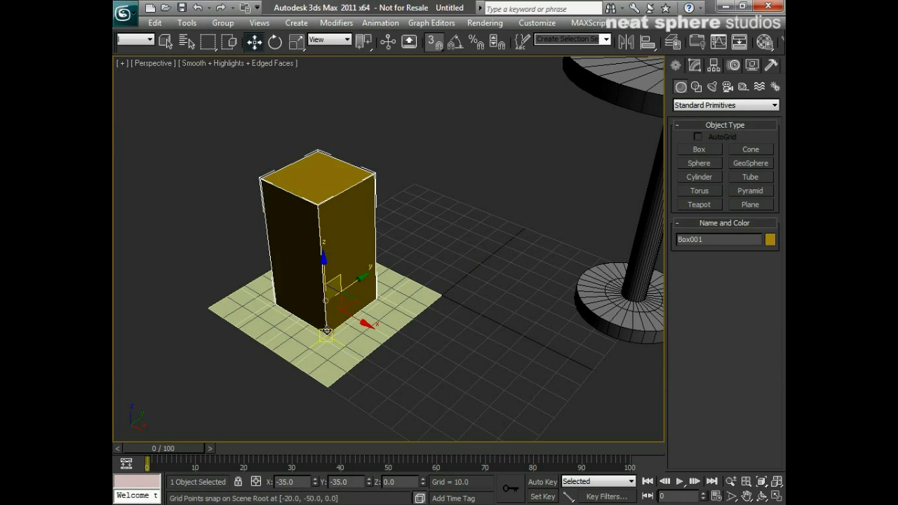
mouse_move(327, 330)
shift+mouse_down()
mouse_move(372, 308)
mouse_move(426, 261)
shift+mouse_up()
click(455, 313)
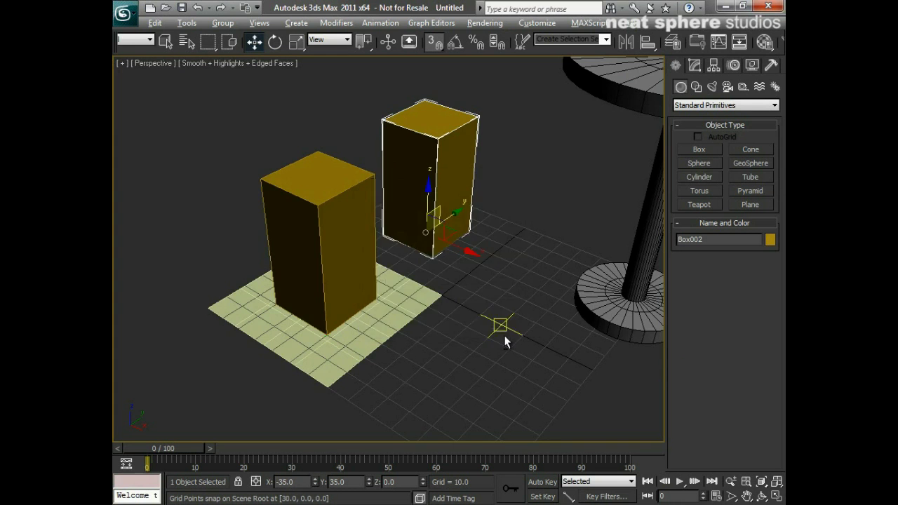
mouse_move(507, 341)
alt+middle_down()
mouse_move(453, 337)
mouse_move(431, 303)
mouse_move(479, 311)
mouse_move(513, 345)
alt+middle_up()
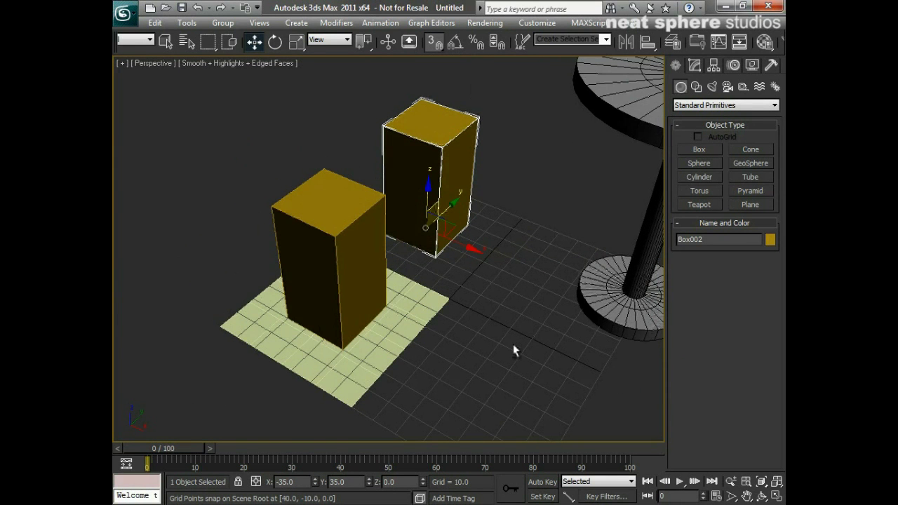
- Rotate the copied box -45 degrees about Z with angle snap enabled
click(275, 43)
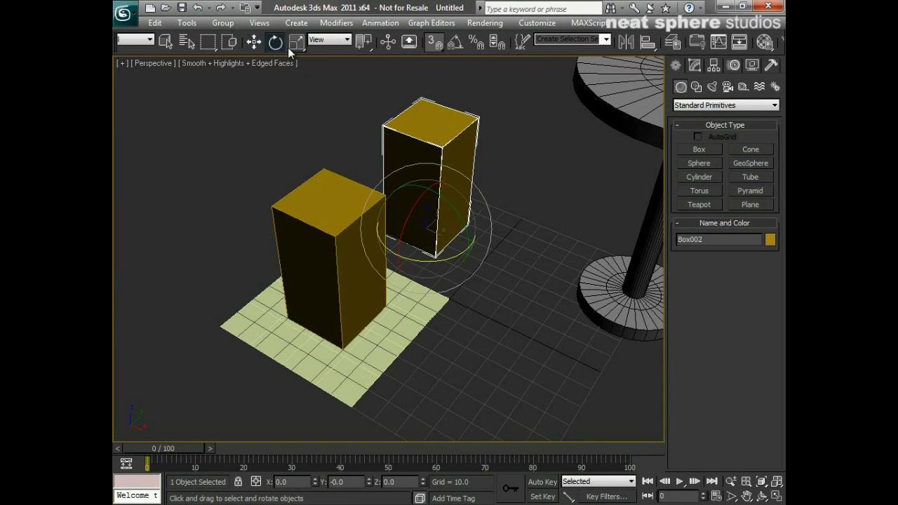
click(460, 43)
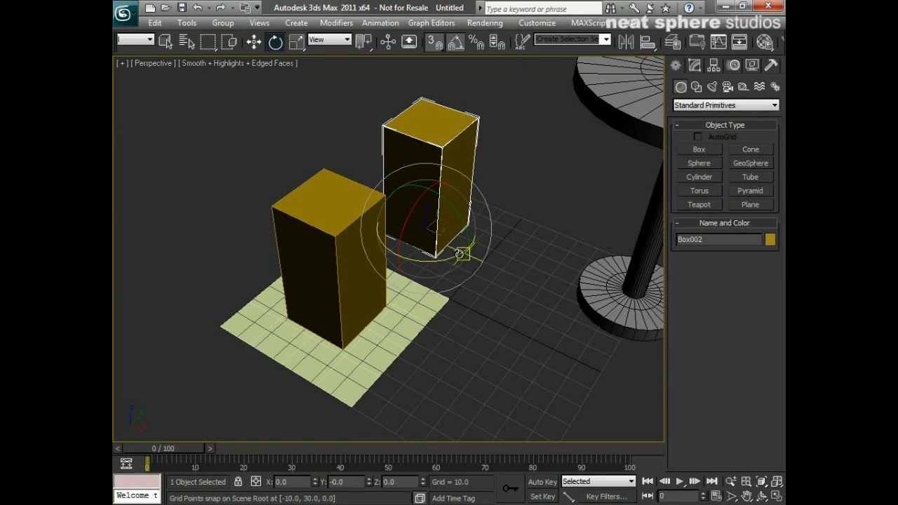
drag(459, 254, 428, 259)
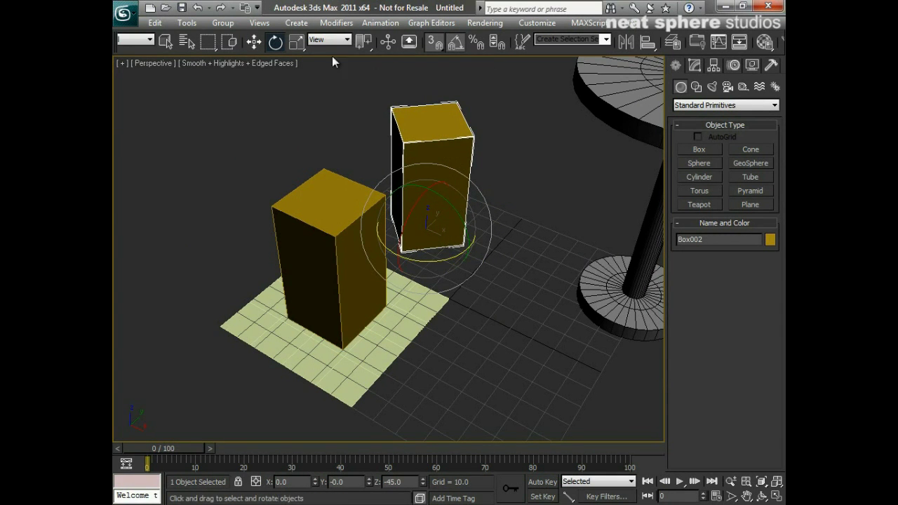
- Try to centre the rotated copy on the original box using grid-point snapping
click(254, 44)
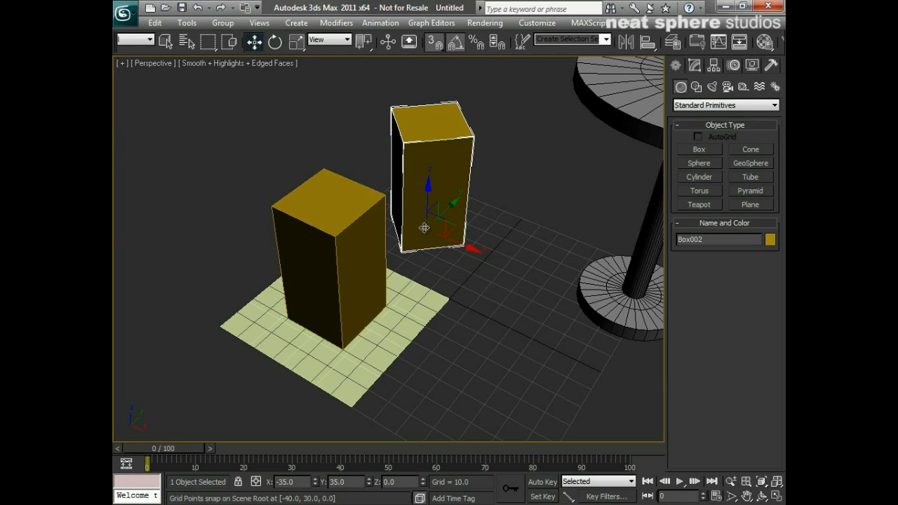
drag(424, 228, 339, 307)
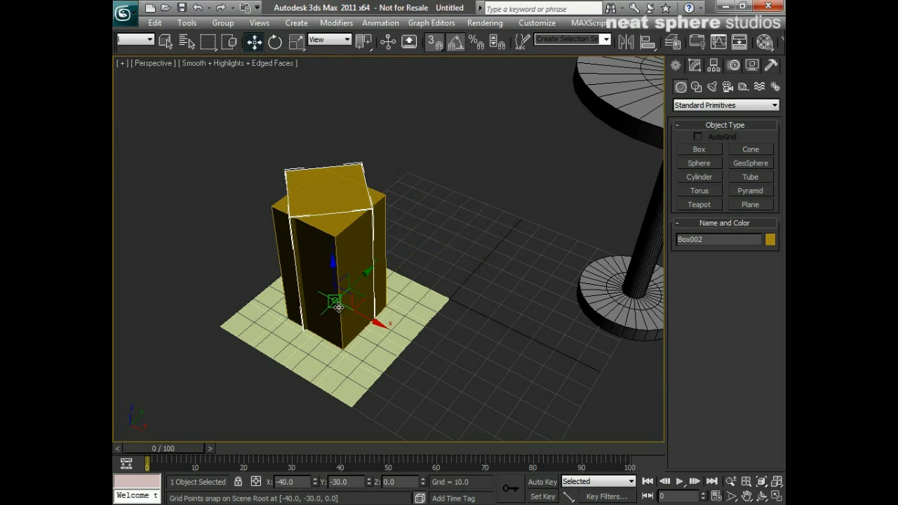
alt+middle_drag(425, 217, 351, 272)
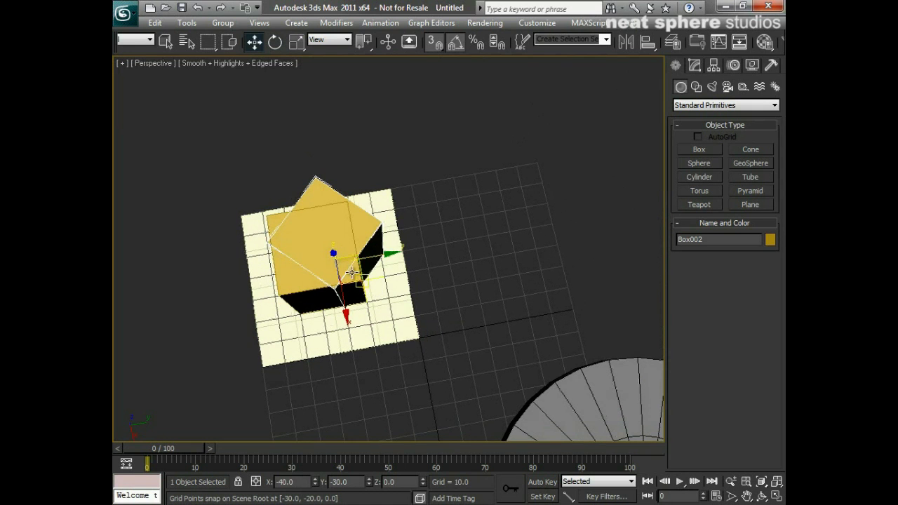
drag(351, 273, 323, 280)
alt+middle_drag(369, 296, 443, 271)
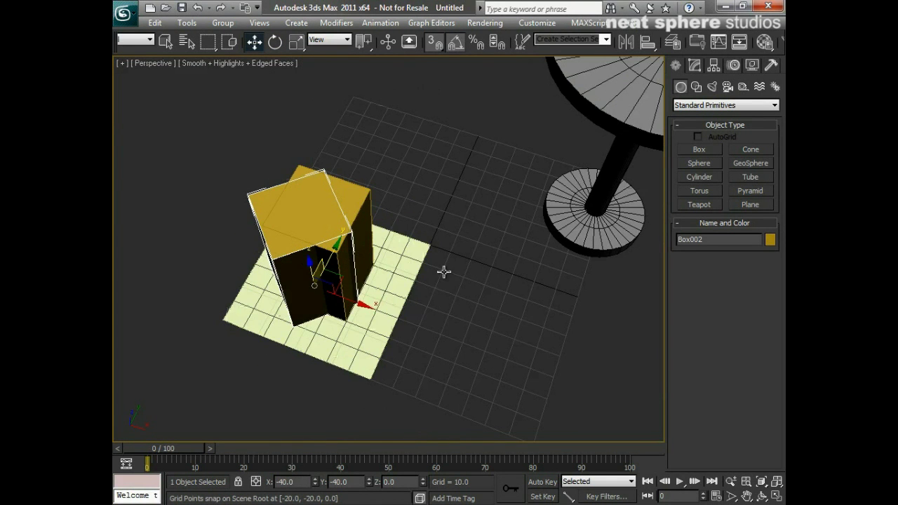
- Switch snapping to Pivot and align the rotated copy's pivot with the original box's pivot
right_click(435, 42)
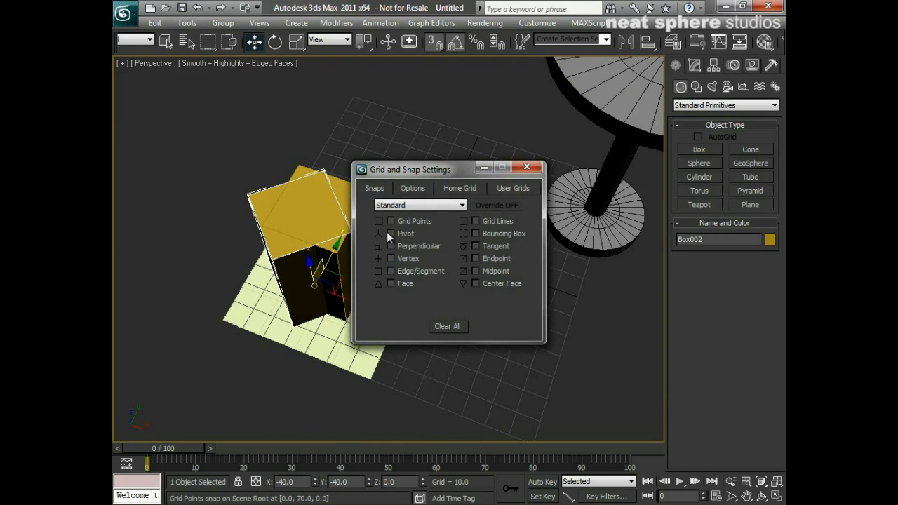
click(527, 168)
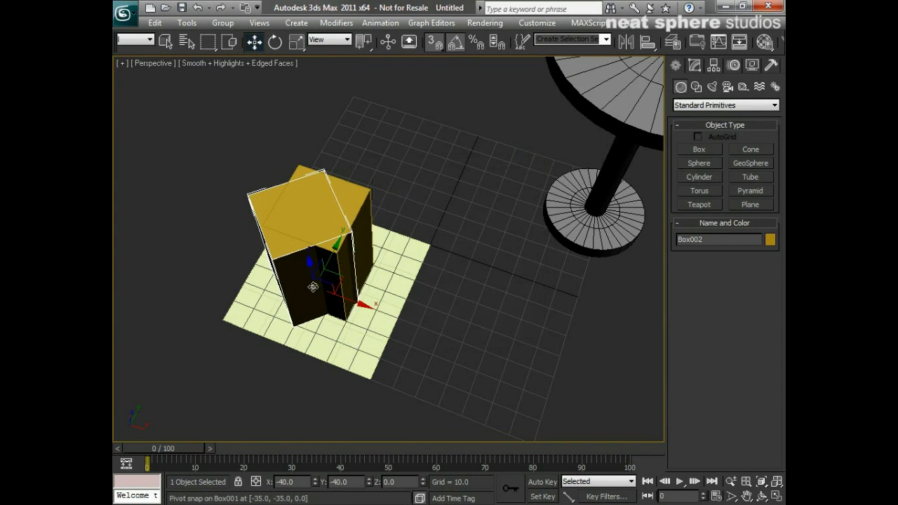
drag(314, 286, 333, 283)
alt+middle_drag(457, 285, 469, 242)
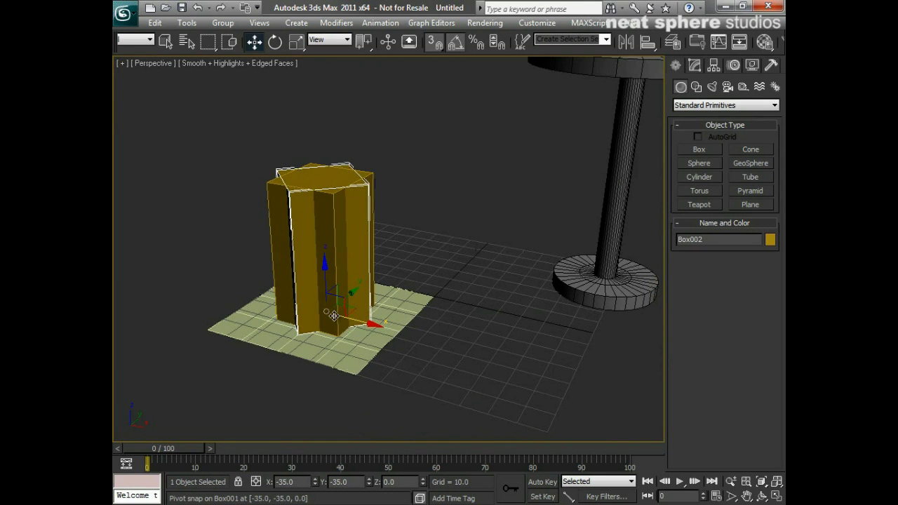
- Turn off the edged faces display and inspect the star shape formed by the two overlapping boxes
alt+middle_drag(346, 283, 335, 303)
key(F4)
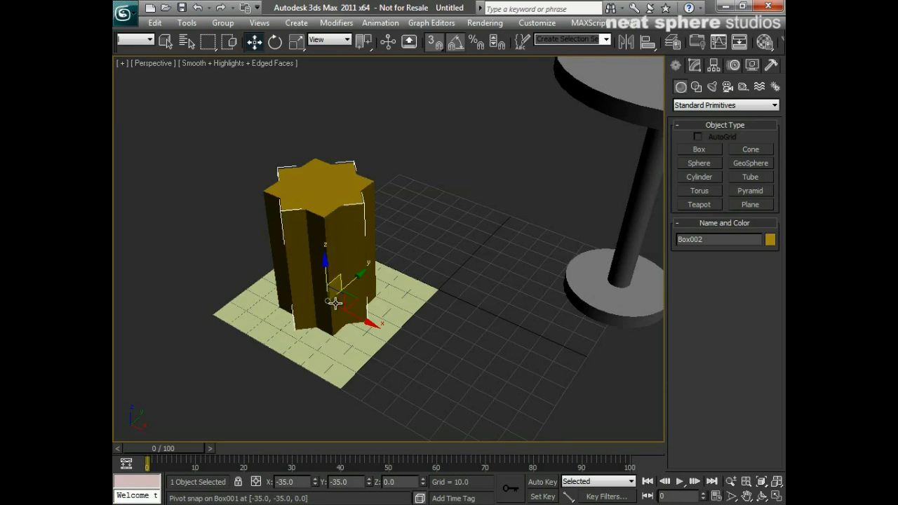
mouse_move(402, 334)
alt+middle_down()
mouse_move(424, 391)
mouse_move(428, 339)
mouse_move(416, 310)
mouse_move(411, 325)
alt+middle_up()
- Switch snapping from Pivot to Vertex and move the rotated copy onto an upper corner vertex of the original box
right_click(434, 43)
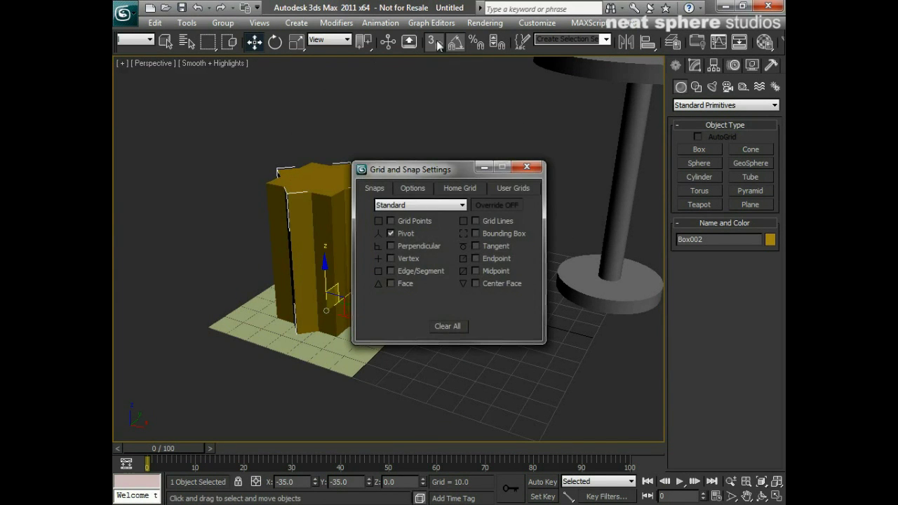
click(389, 233)
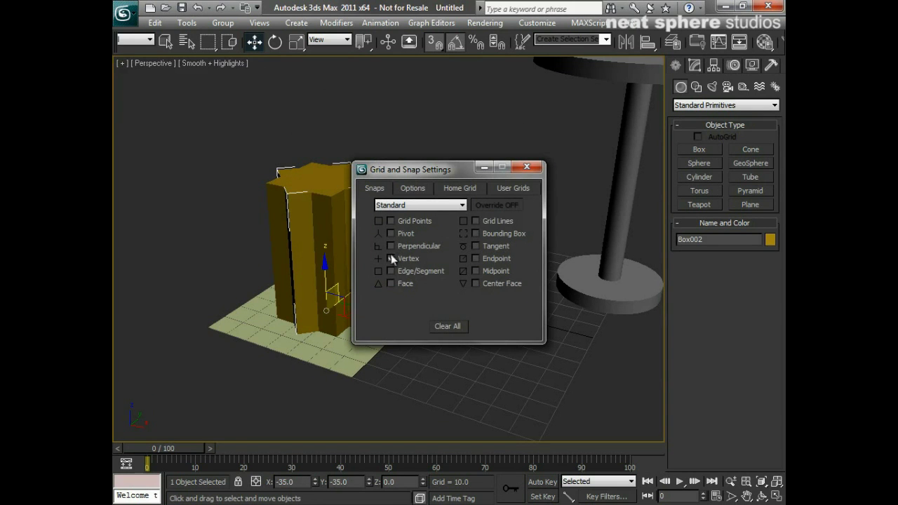
click(527, 168)
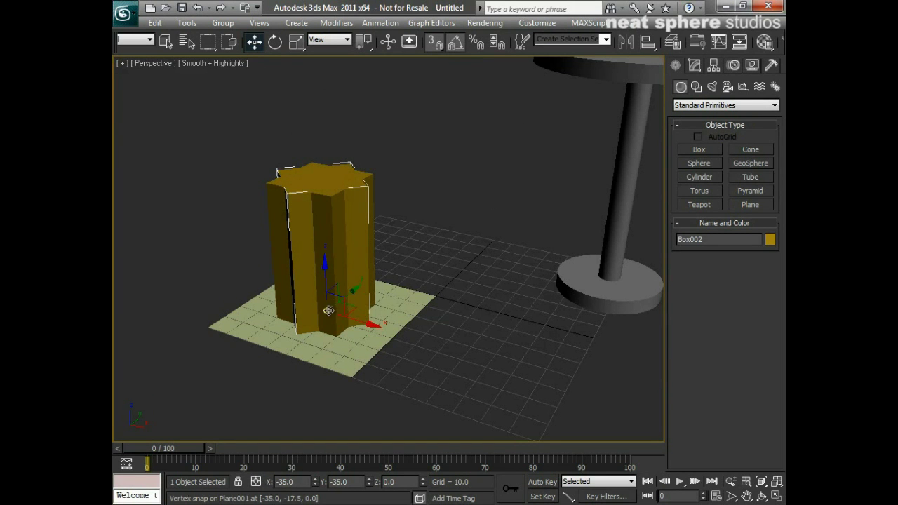
drag(327, 309, 372, 183)
alt+middle_drag(371, 184, 397, 371)
key(alt+z)
drag(459, 231, 419, 295)
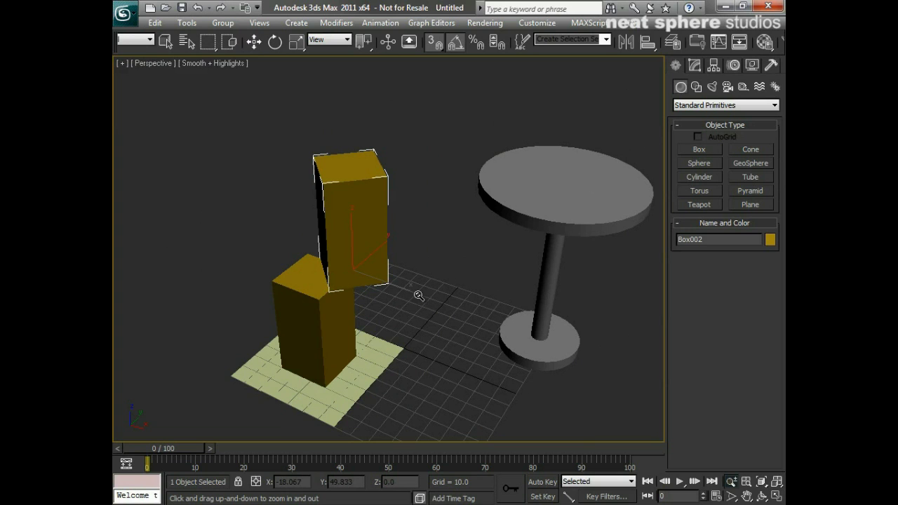